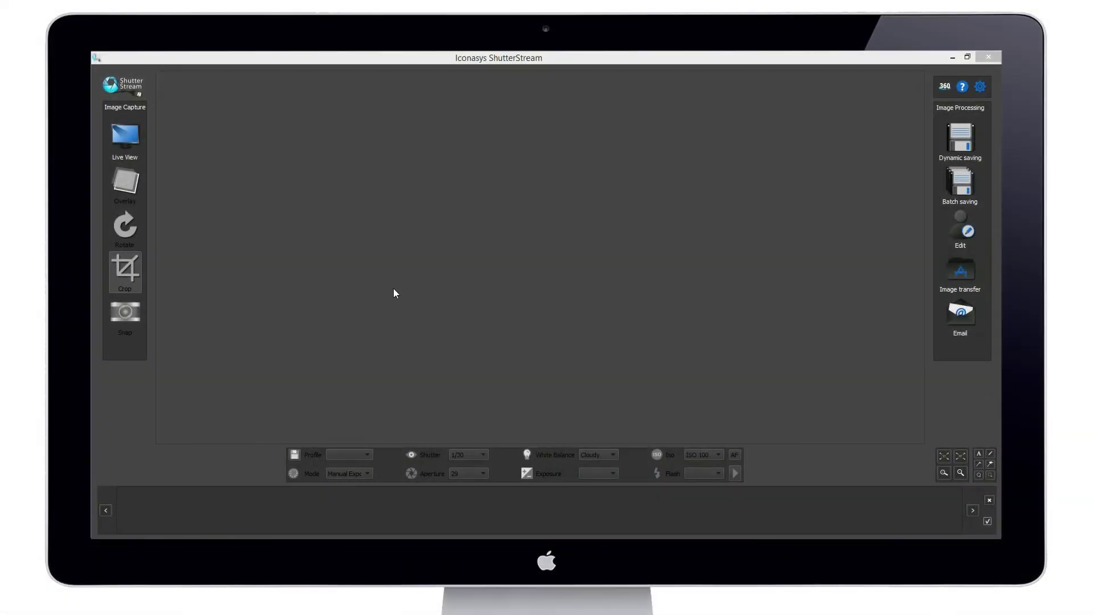
Turn on Live View to show the beaded silver bracelet in frame.
left_click(134, 145)
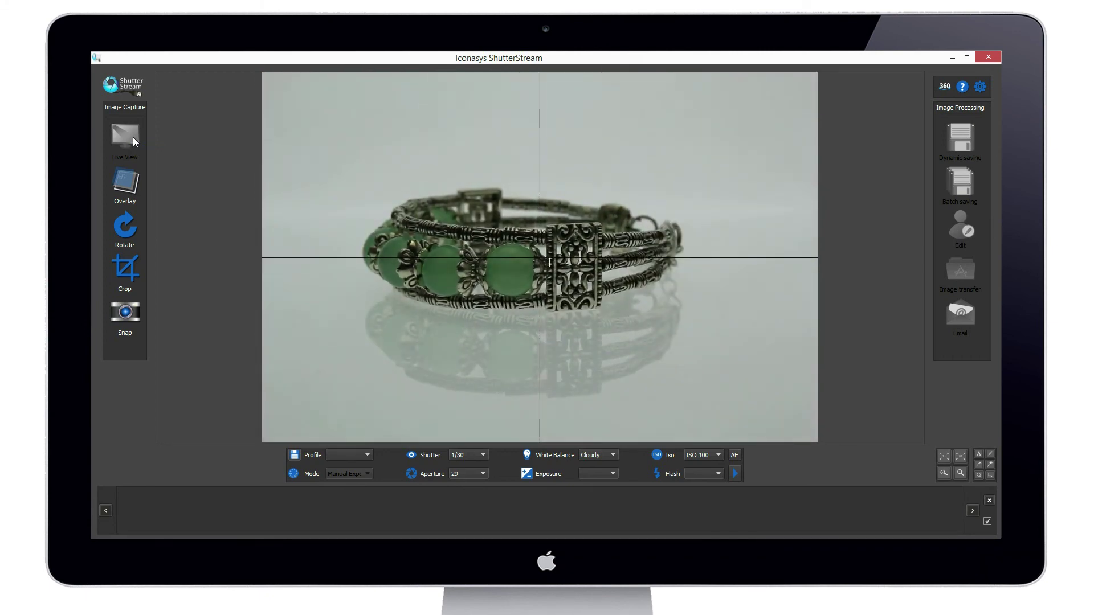
Lower the shutter speed to 1/13, then to 1/10 (1/3), for a brighter preview.
left_click(484, 456)
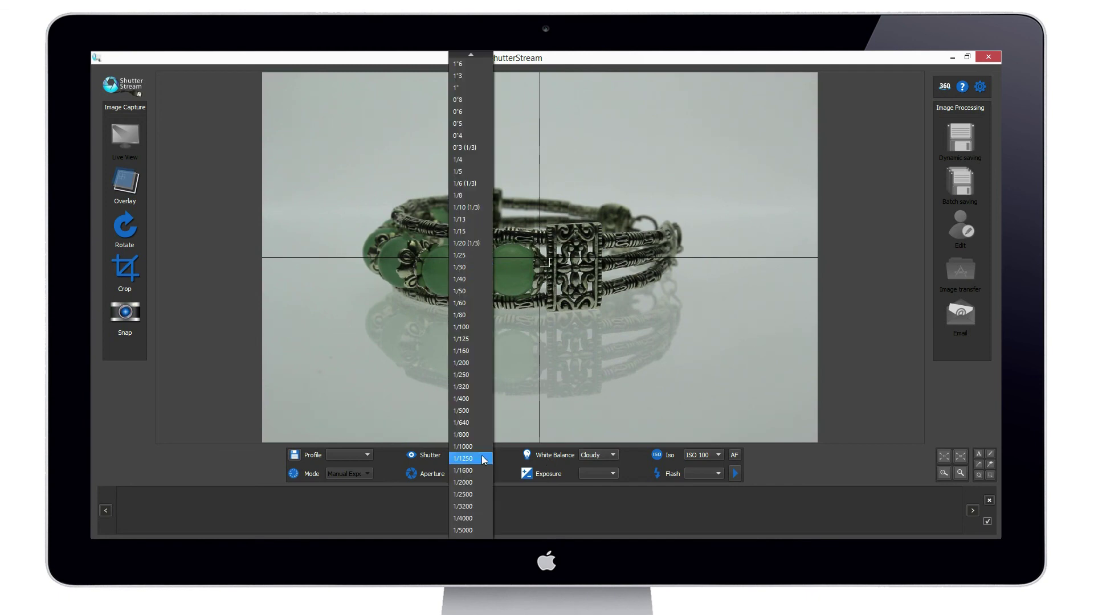
left_click(463, 221)
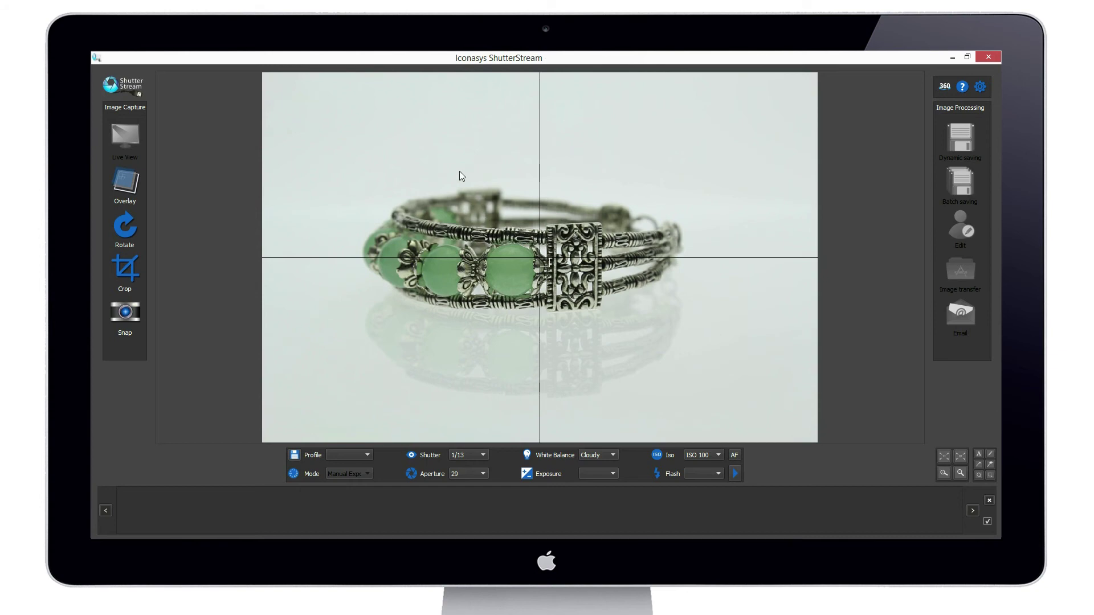
left_click(481, 454)
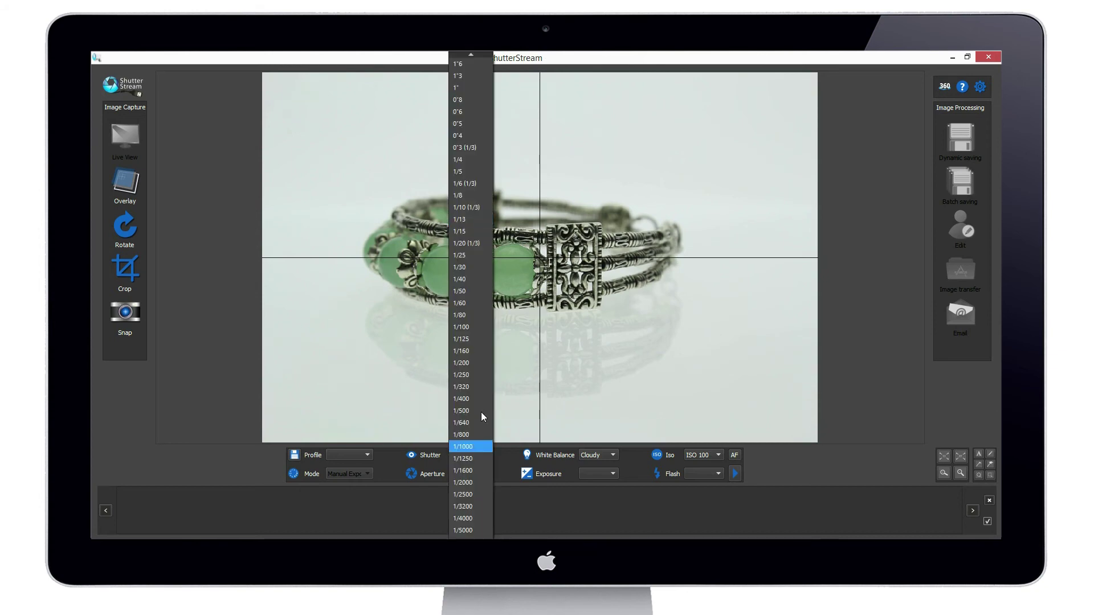
left_click(471, 224)
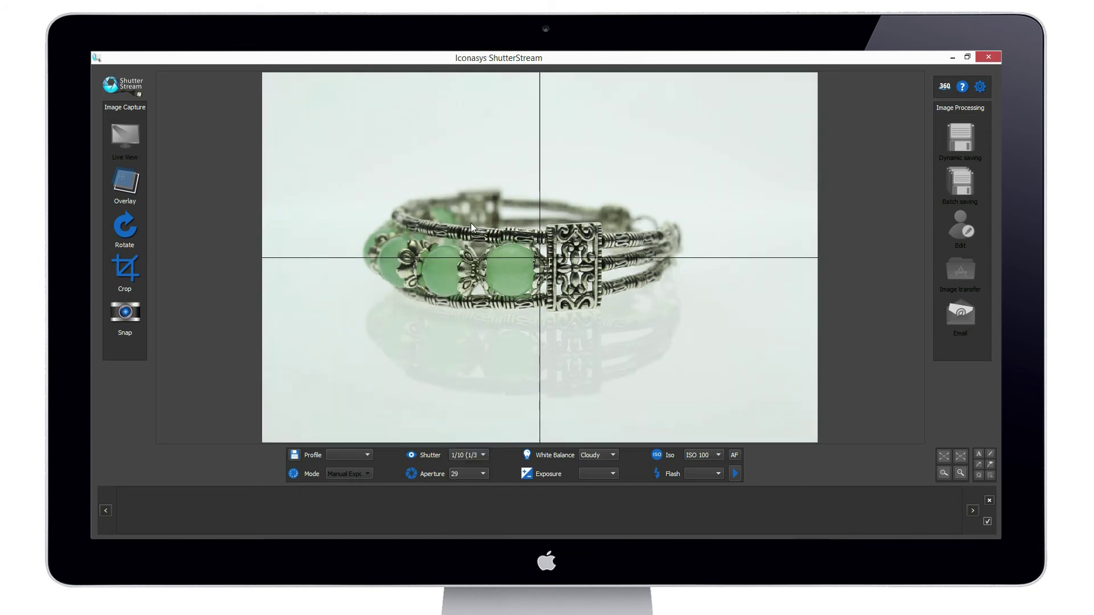
Switch to manual focus, sharpen the silver detail at magnified view, and show a crop frame.
left_click(735, 455)
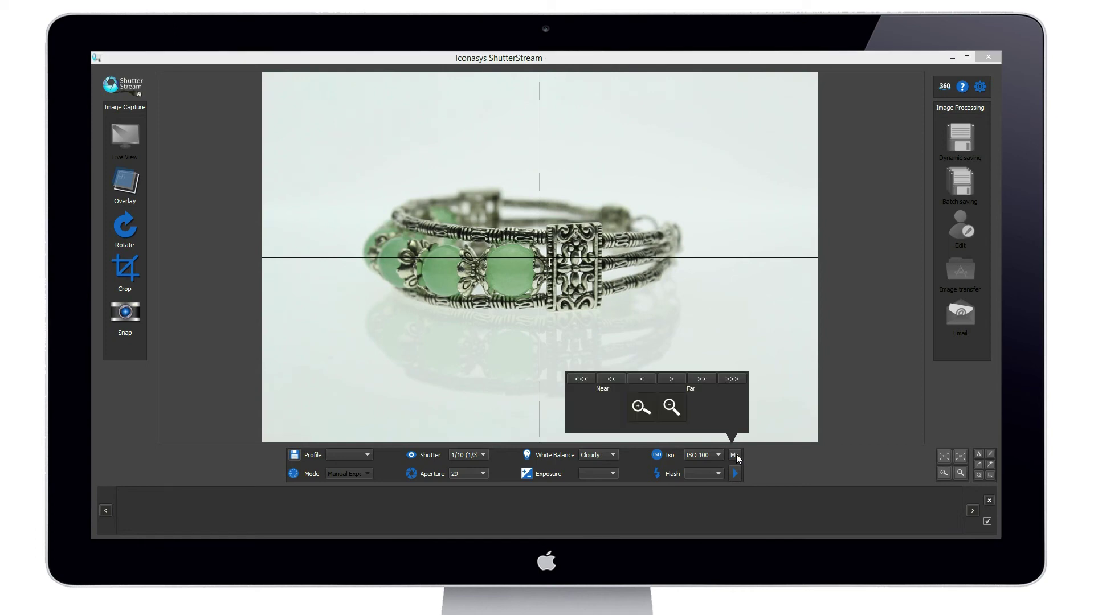
left_click(639, 408)
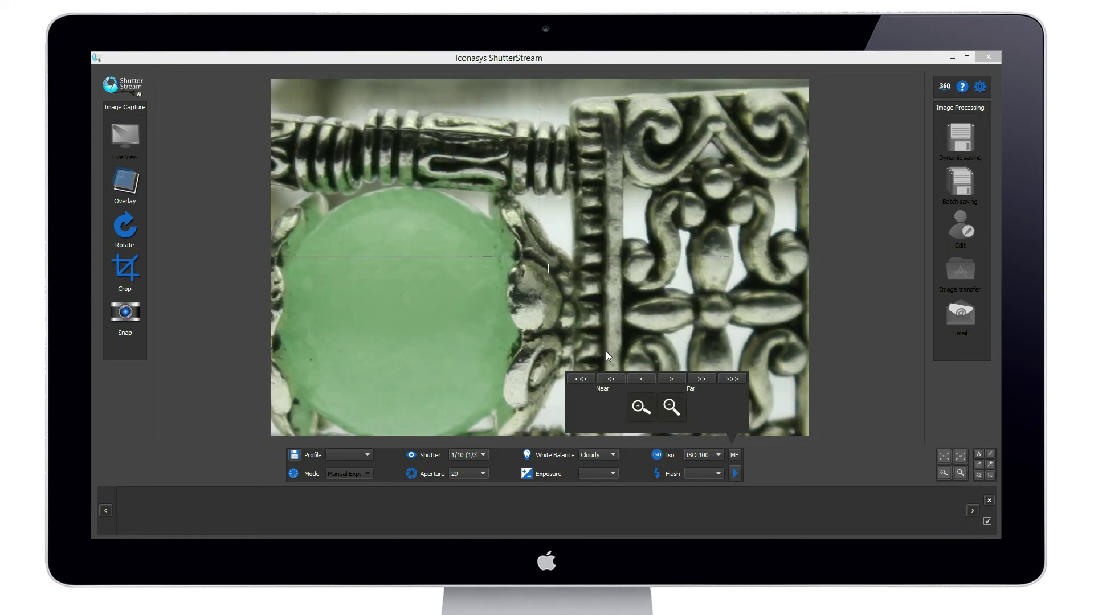
left_click(611, 378)
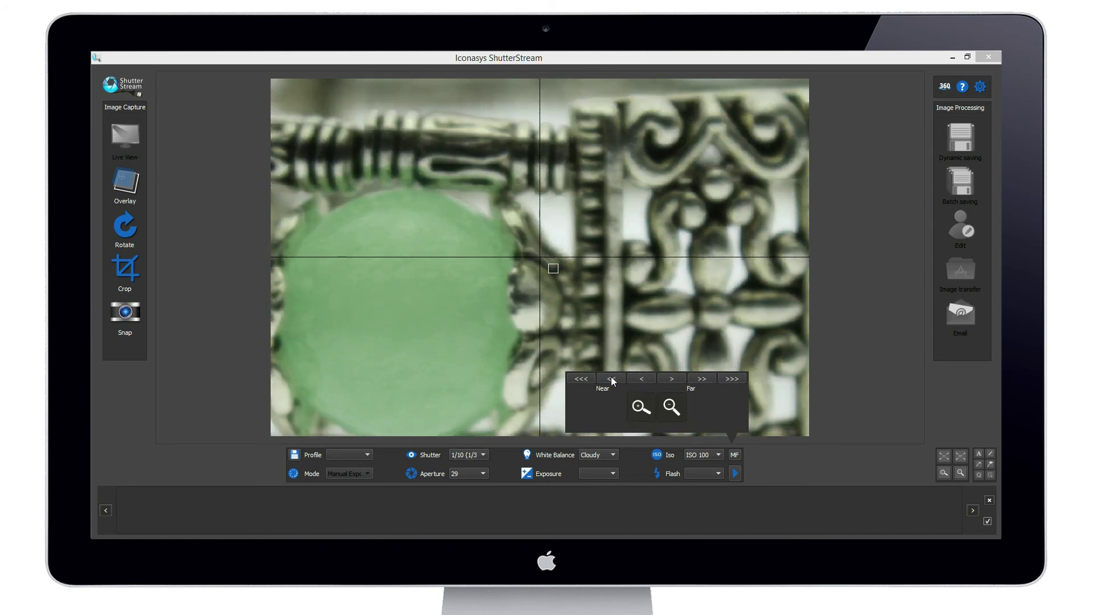
left_click(702, 379)
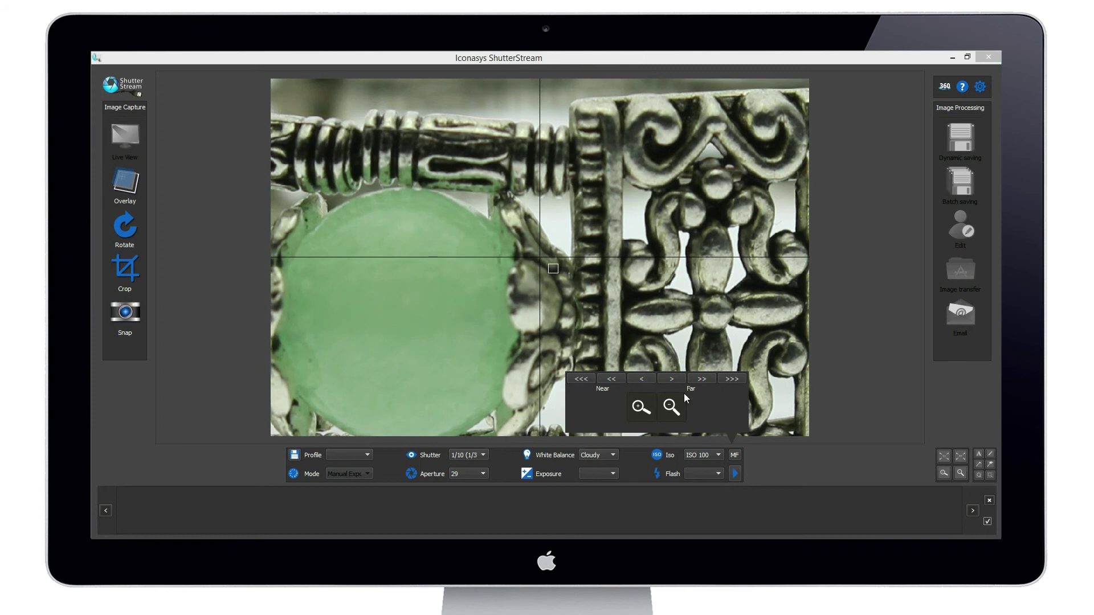
left_click(672, 406)
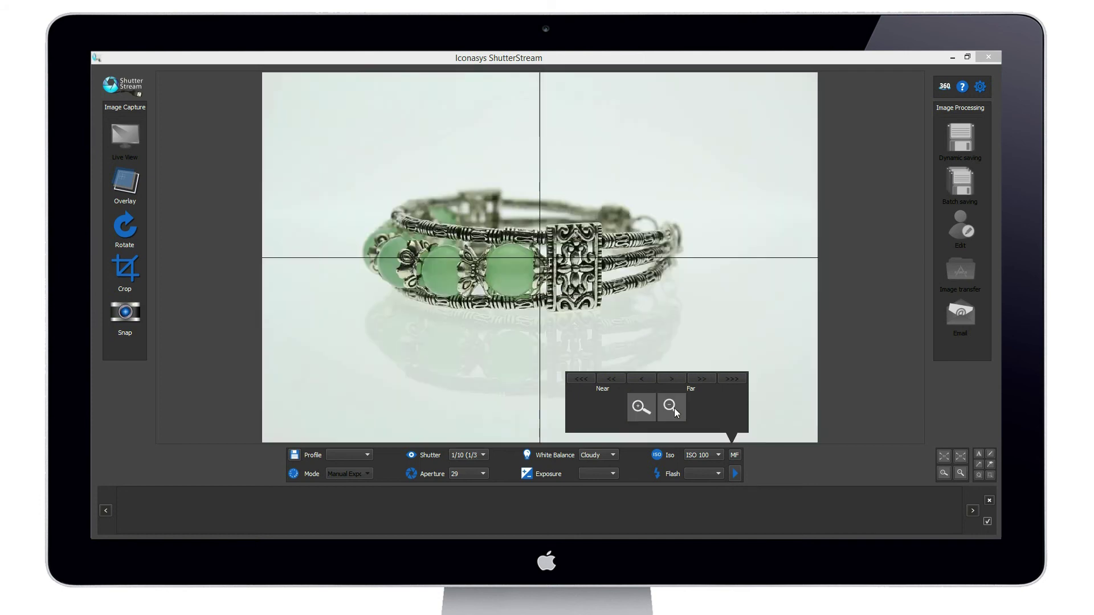
left_click(139, 278)
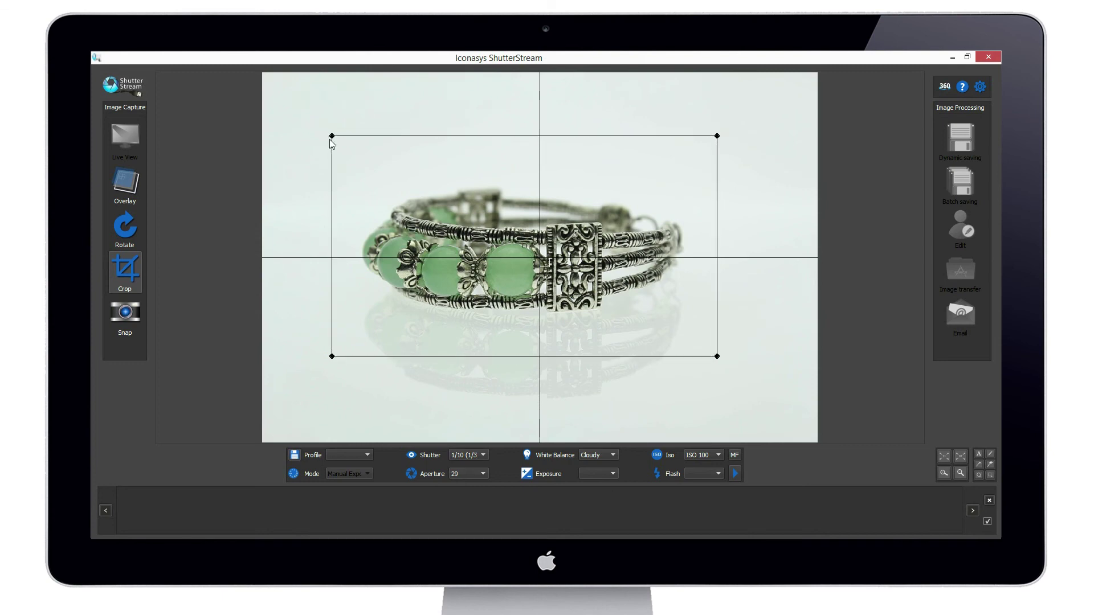
Fit the crop frame tightly around the bracelet and its reflection, then snap the first photo.
mouse_move(329, 132)
left_mouse_down()
mouse_move(462, 236)
mouse_move(519, 217)
mouse_move(367, 176)
mouse_move(335, 153)
left_mouse_up()
left_click_drag(427, 229, 418, 202)
left_click_drag(710, 123, 683, 135)
left_click_drag(587, 218, 608, 215)
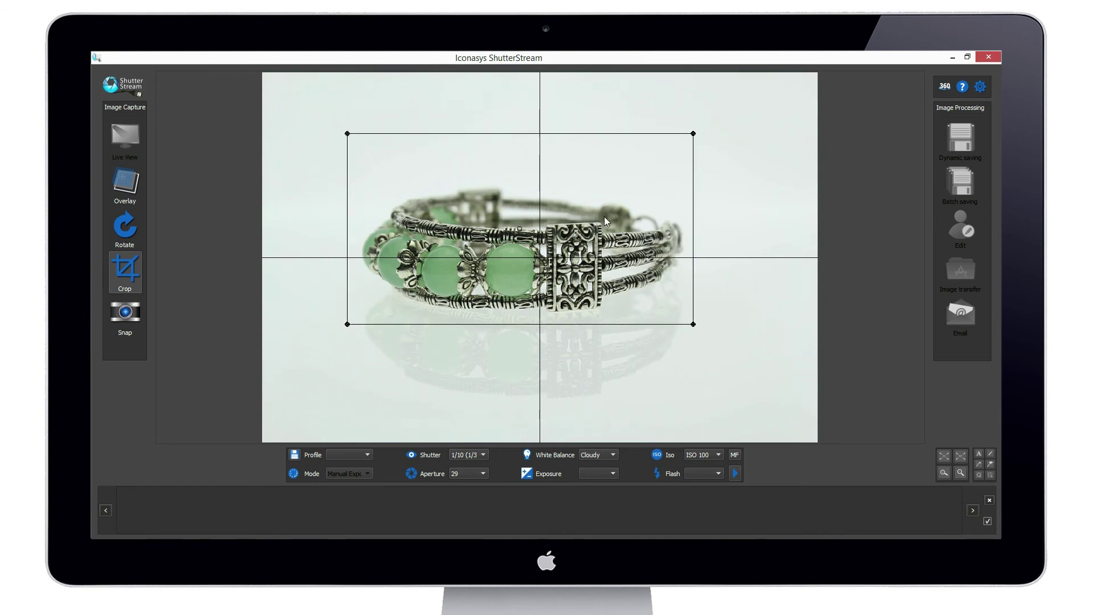
left_click(112, 333)
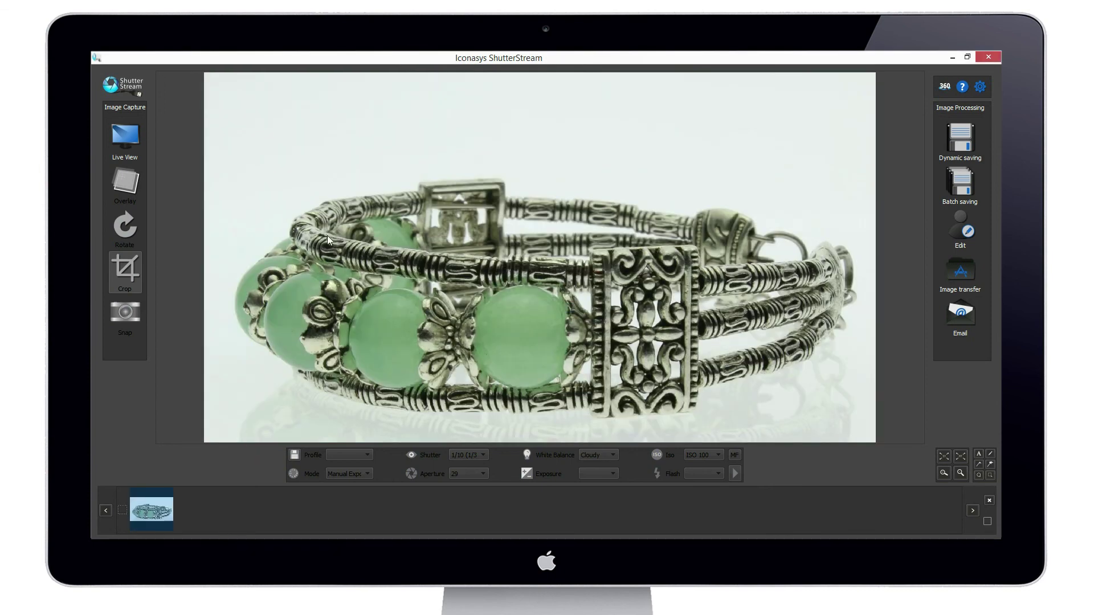
Capture three more bracelet angles, including the clasp view, from the live feed.
left_click(116, 146)
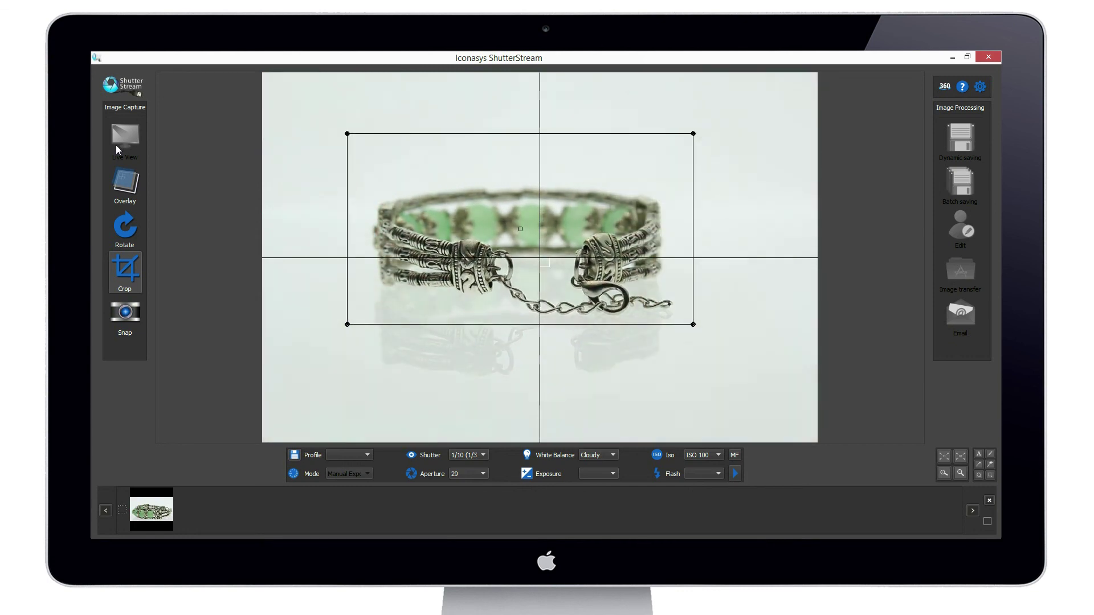
left_click(121, 313)
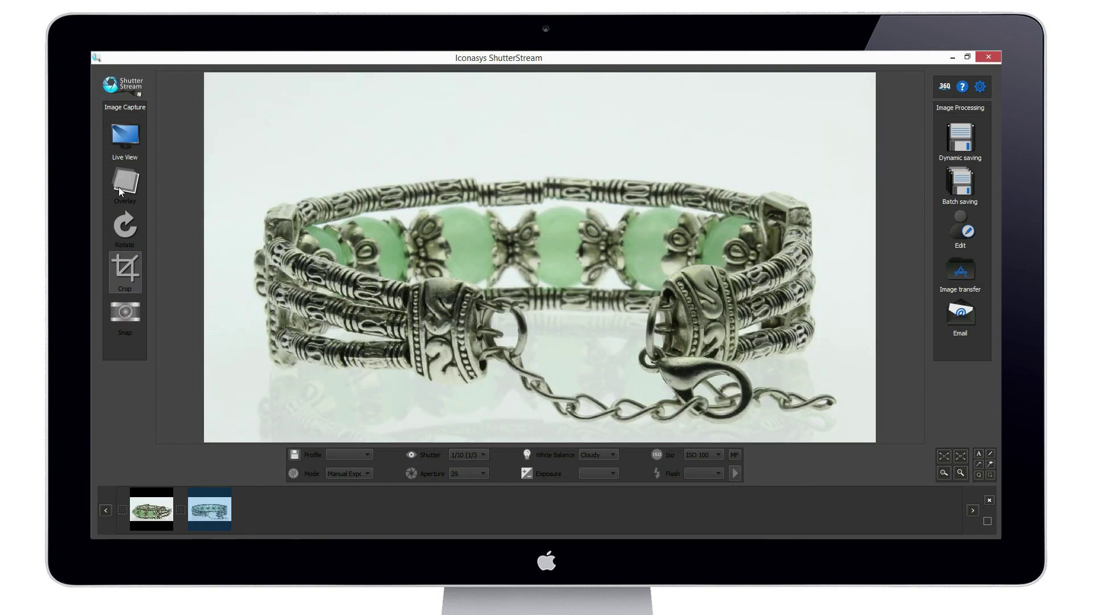
left_click(117, 147)
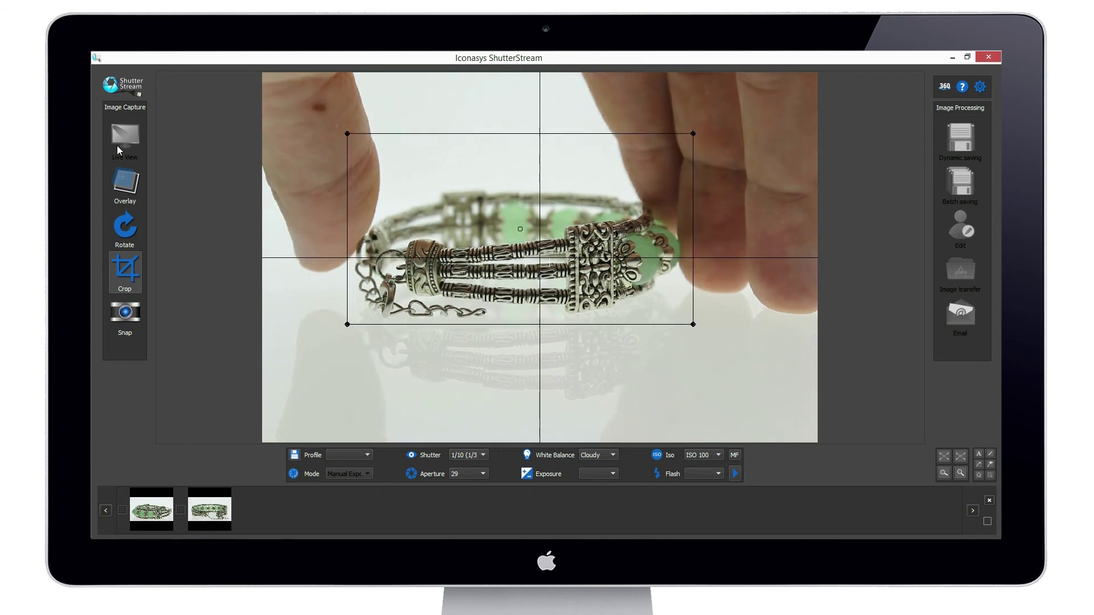
left_click(121, 314)
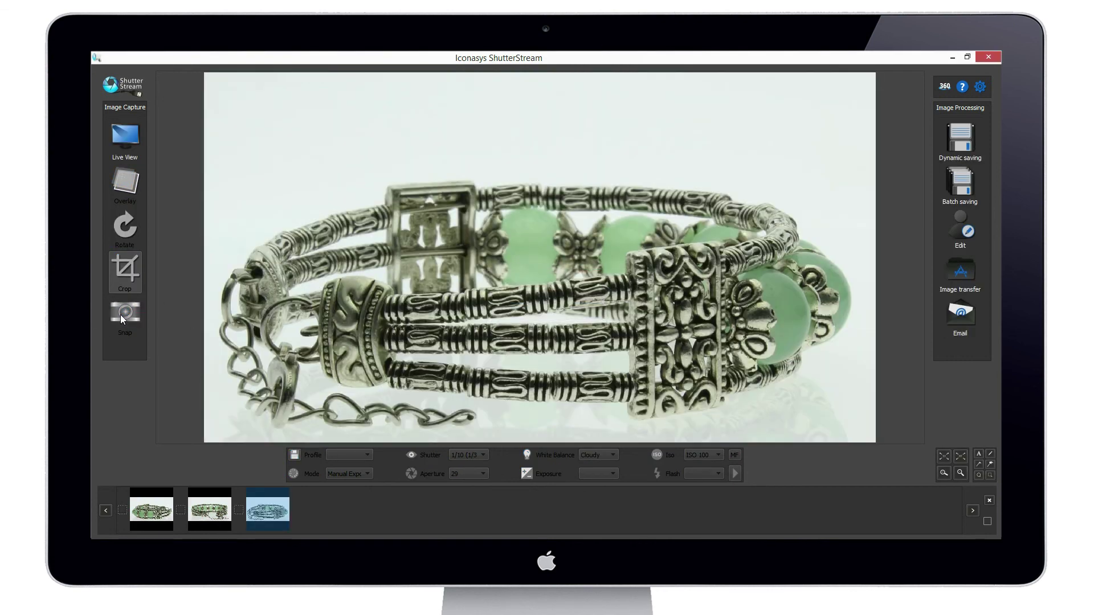
left_click(123, 140)
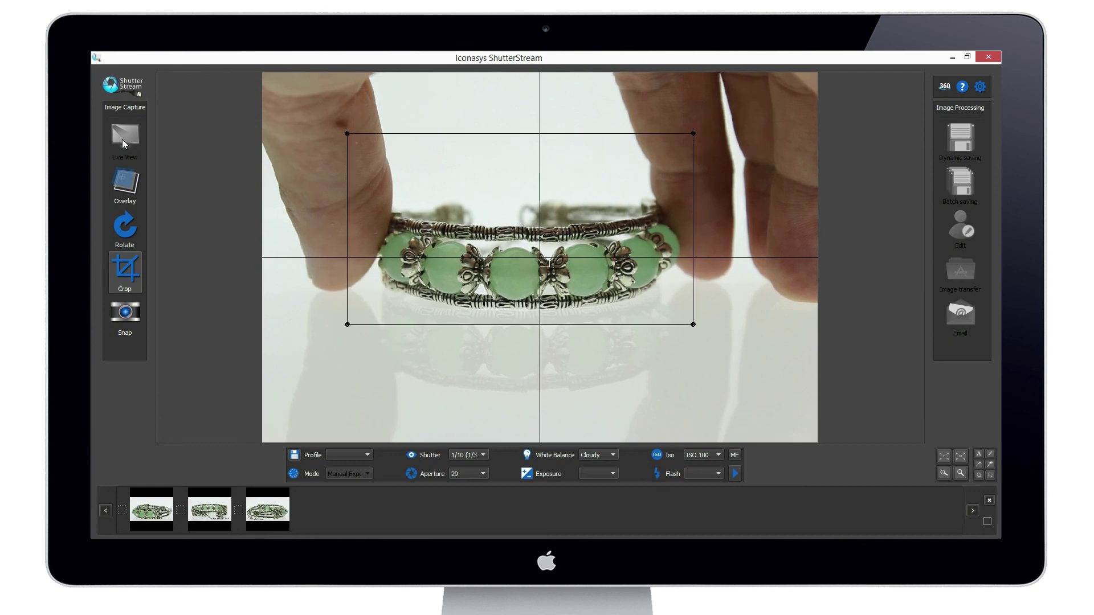
left_click(132, 313)
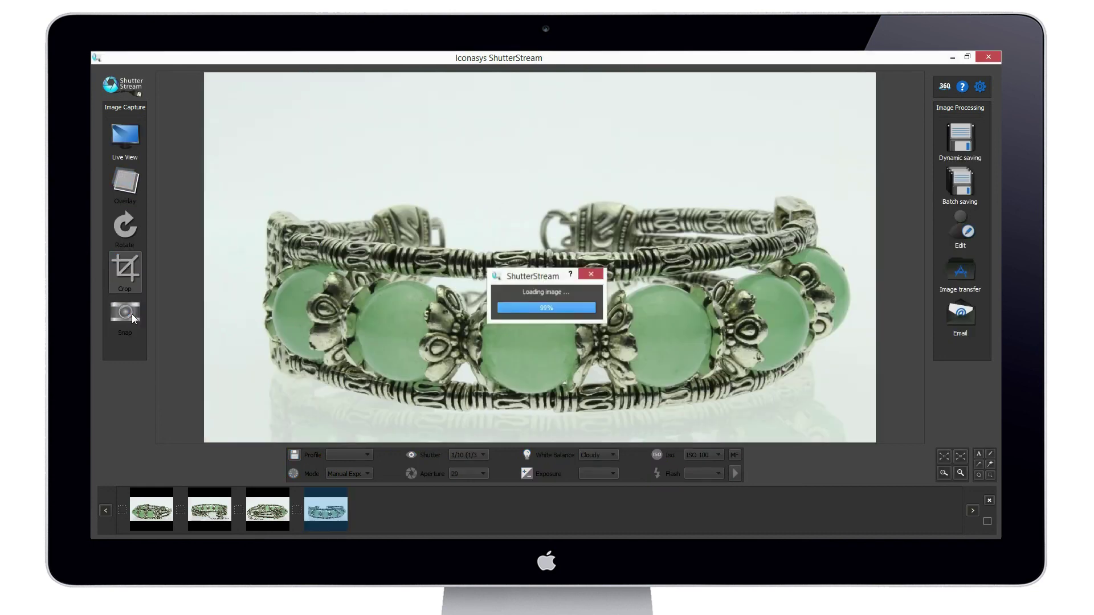
Review each of the four filmstrip photos, then resume the live feed.
left_click(160, 511)
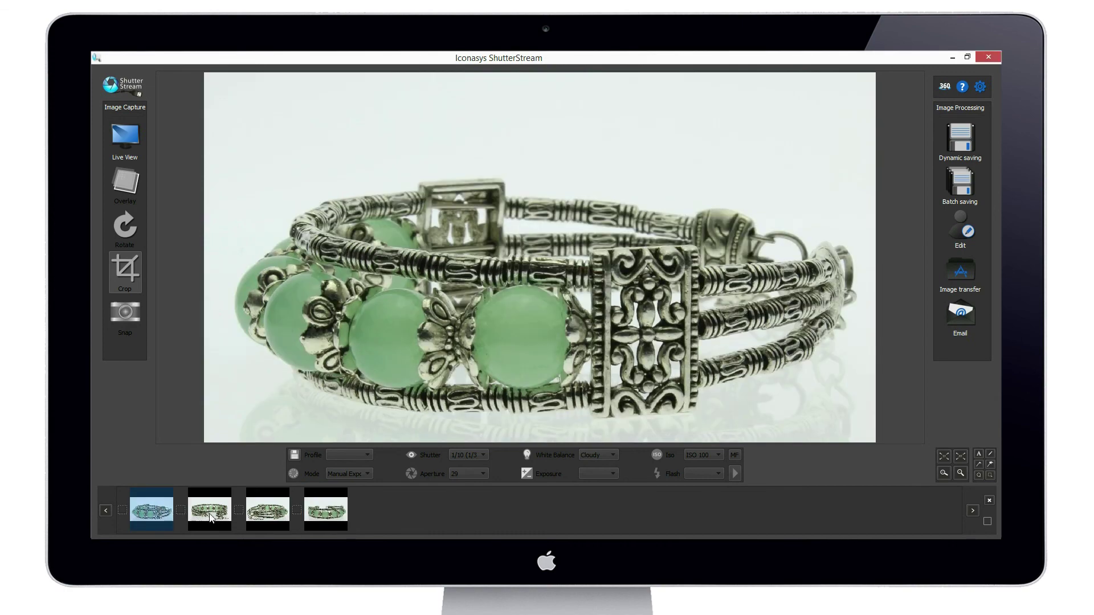
left_click(210, 516)
left_click(269, 515)
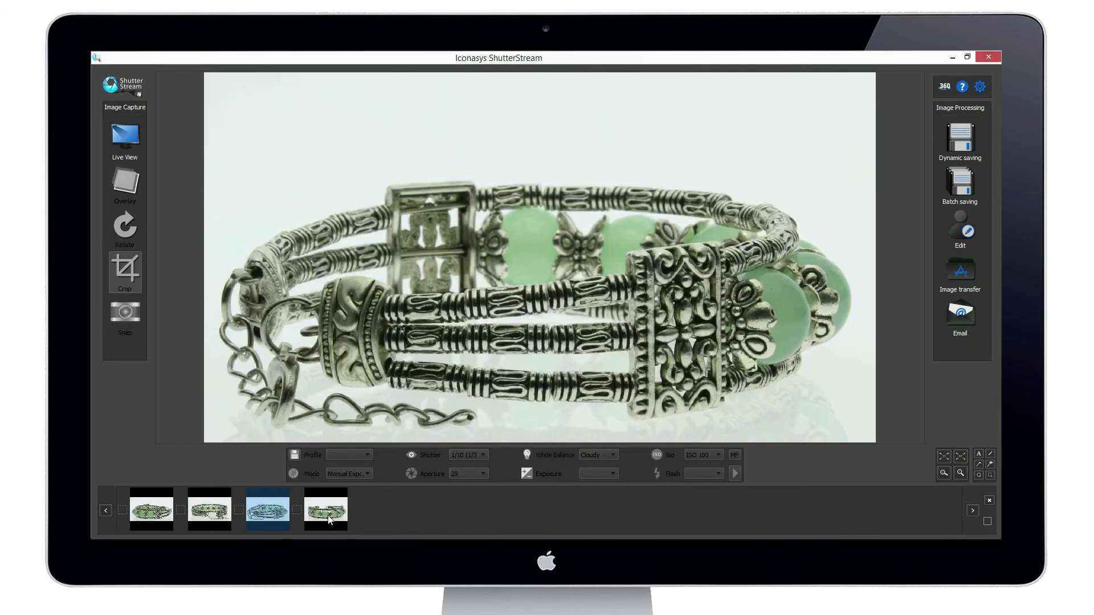
left_click(327, 515)
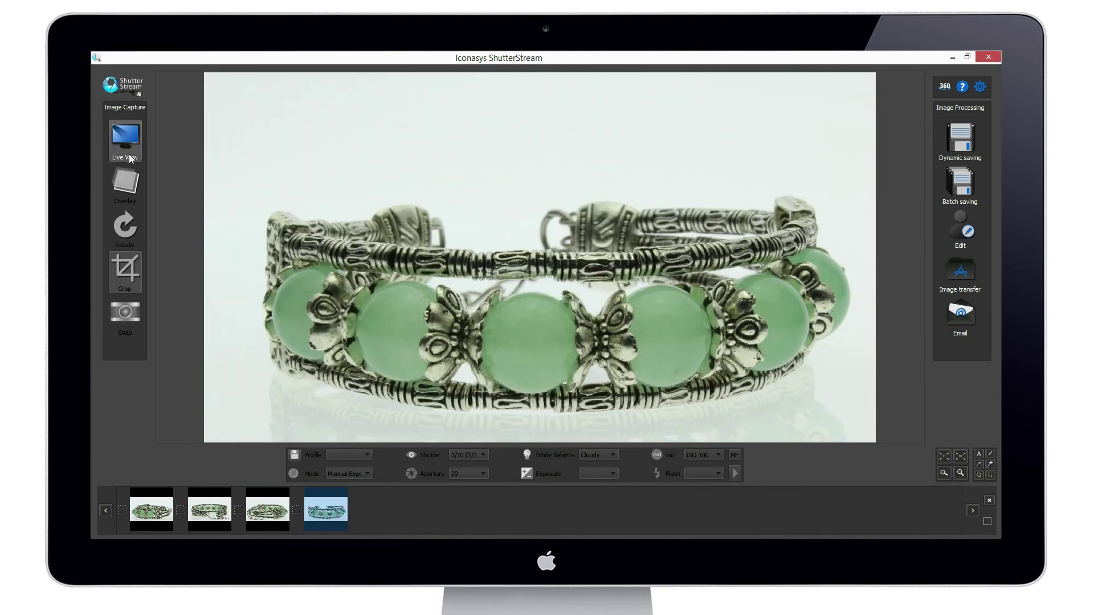
left_click(127, 140)
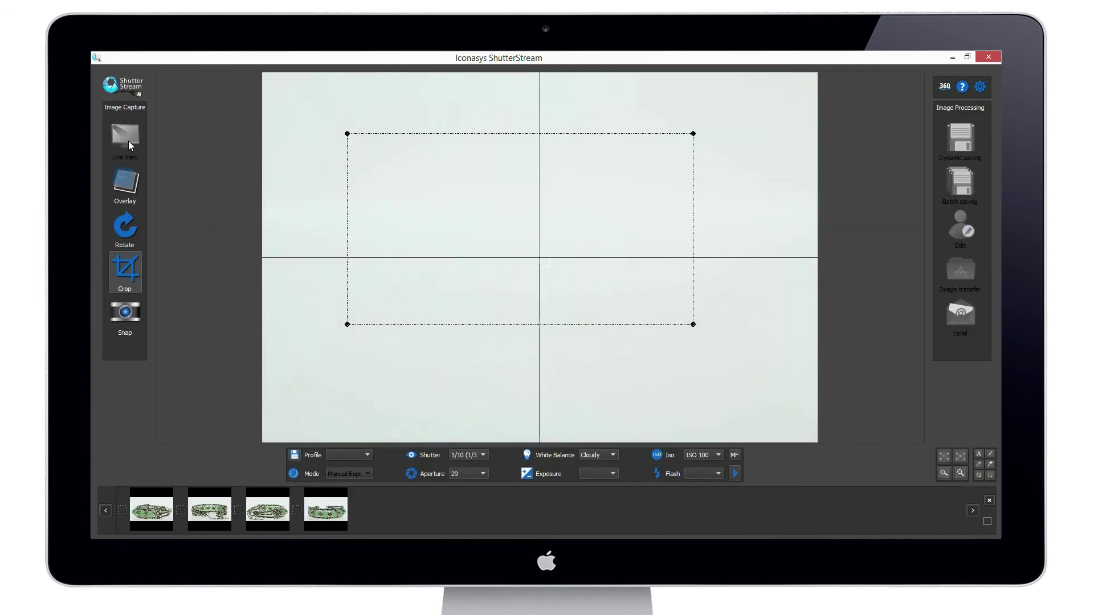
Snap a plain white backdrop shot with the bracelet removed.
left_click(129, 316)
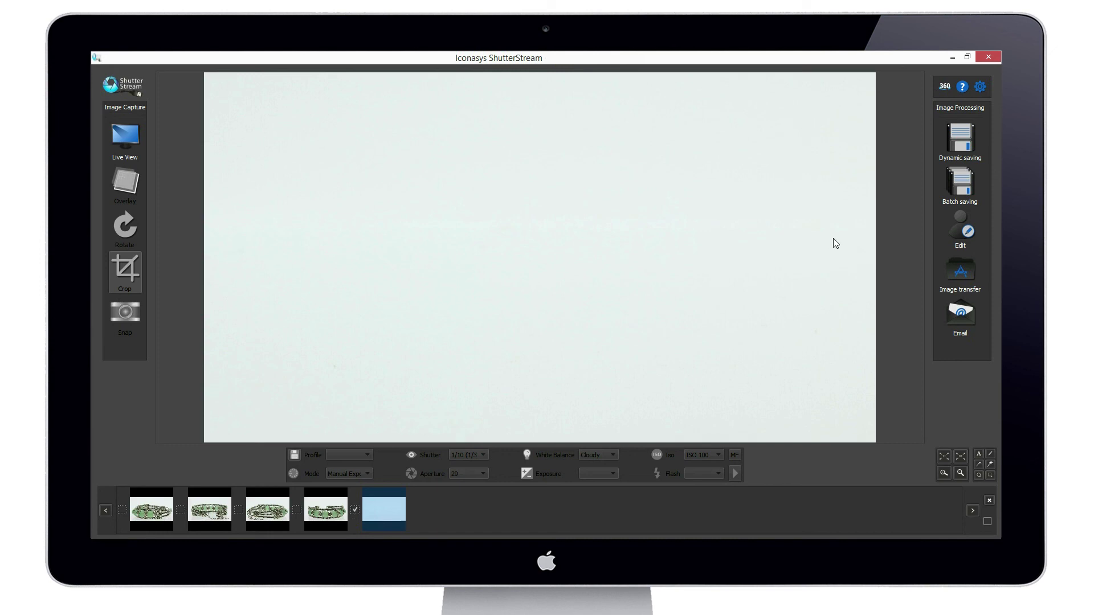
Import the empty backdrop shot as the Background removal reference image and exit the editor.
left_click(951, 228)
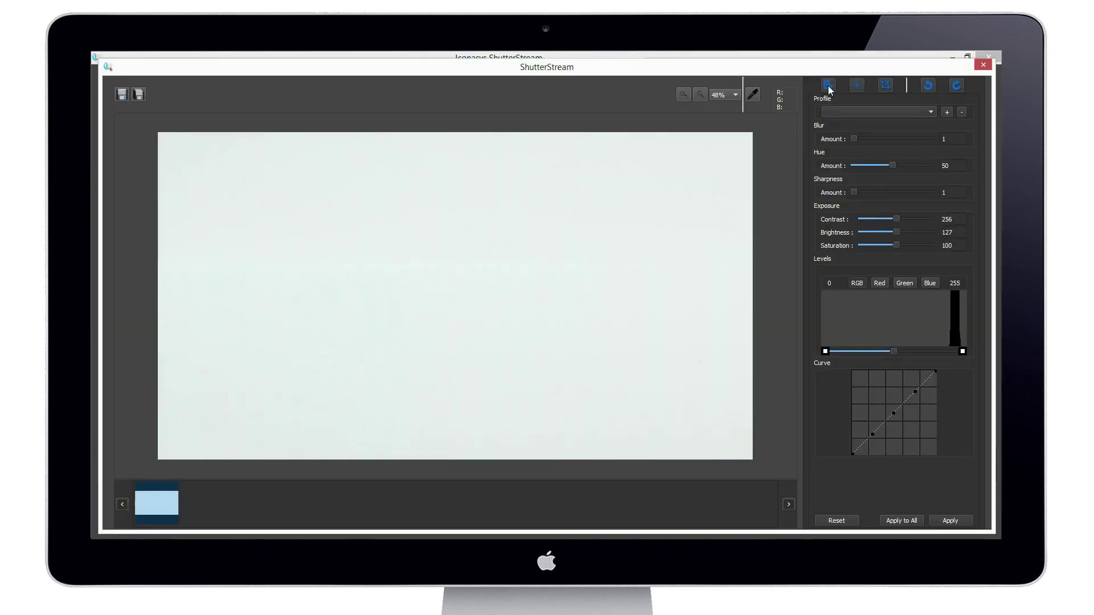
left_click(828, 85)
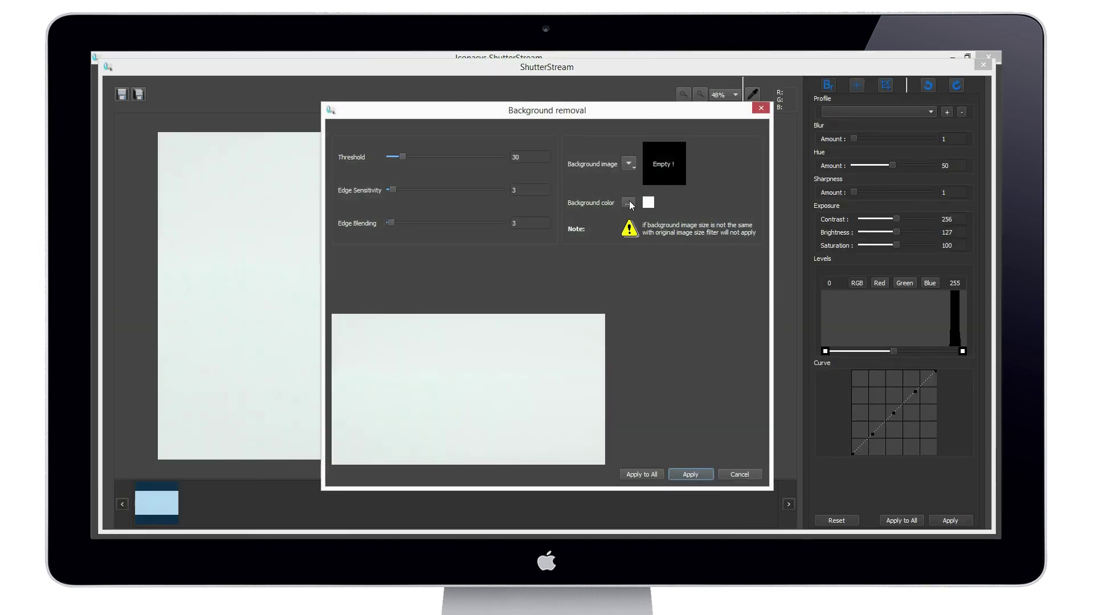
left_click(628, 164)
left_click(647, 192)
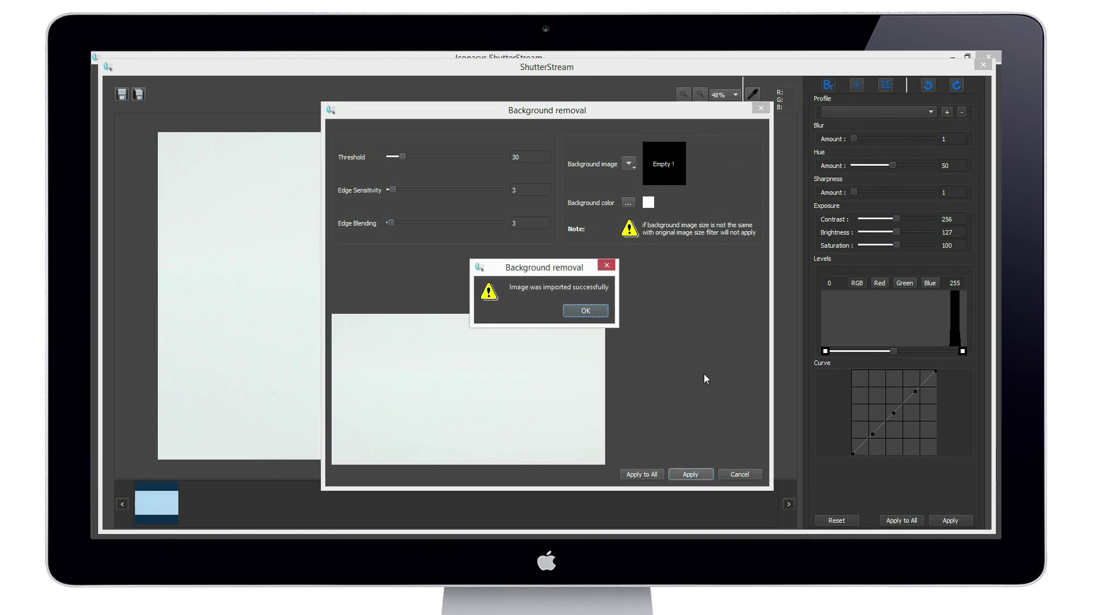
left_click(595, 309)
left_click(762, 108)
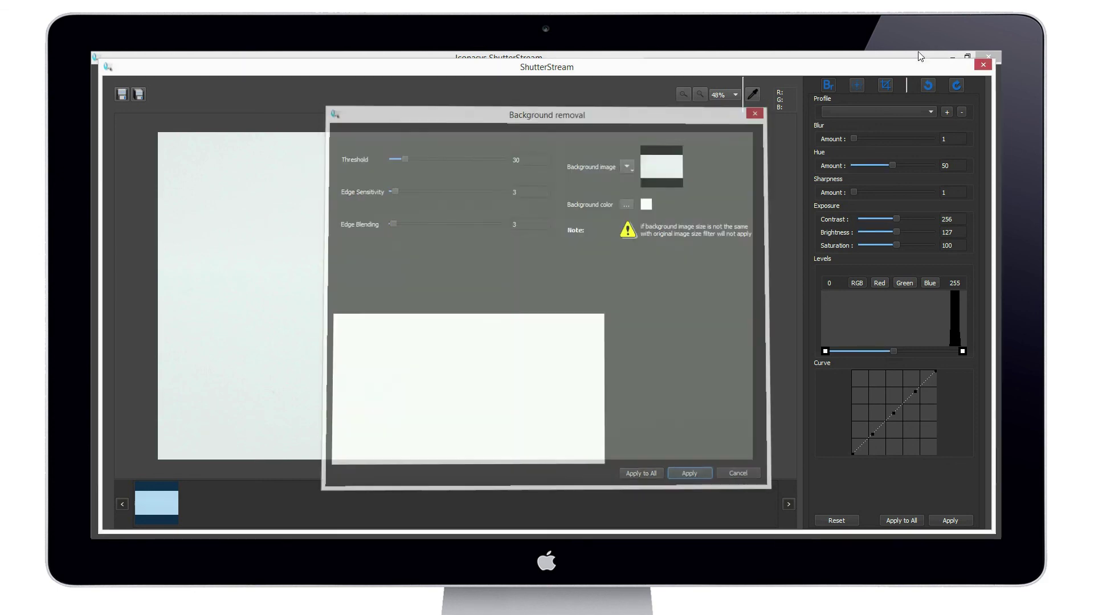
left_click(987, 68)
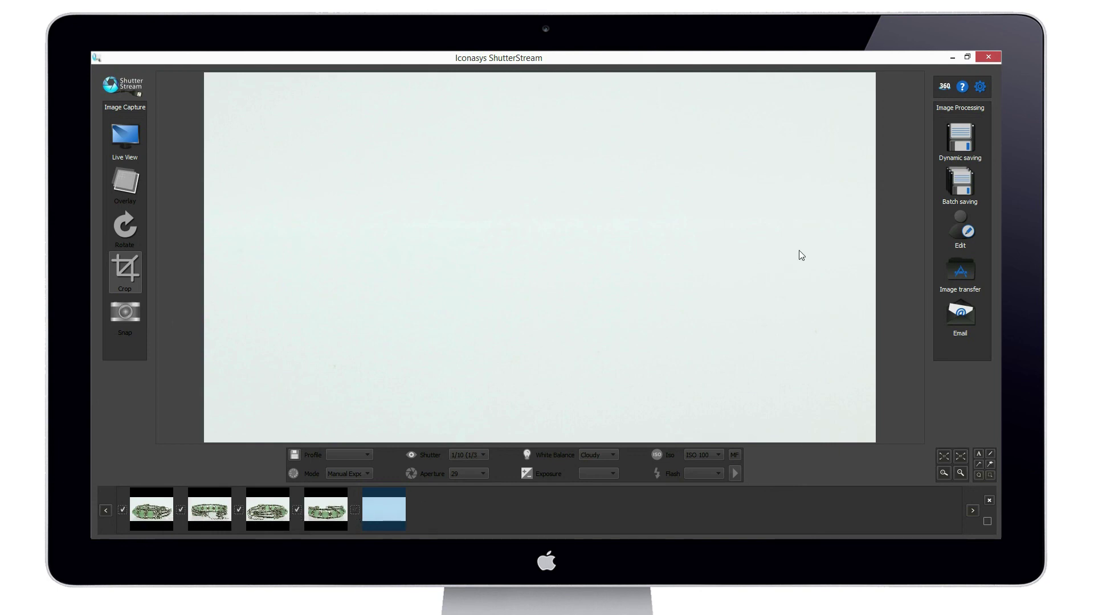
Apply background removal at threshold 33 to all four bracelet photos.
left_click(956, 222)
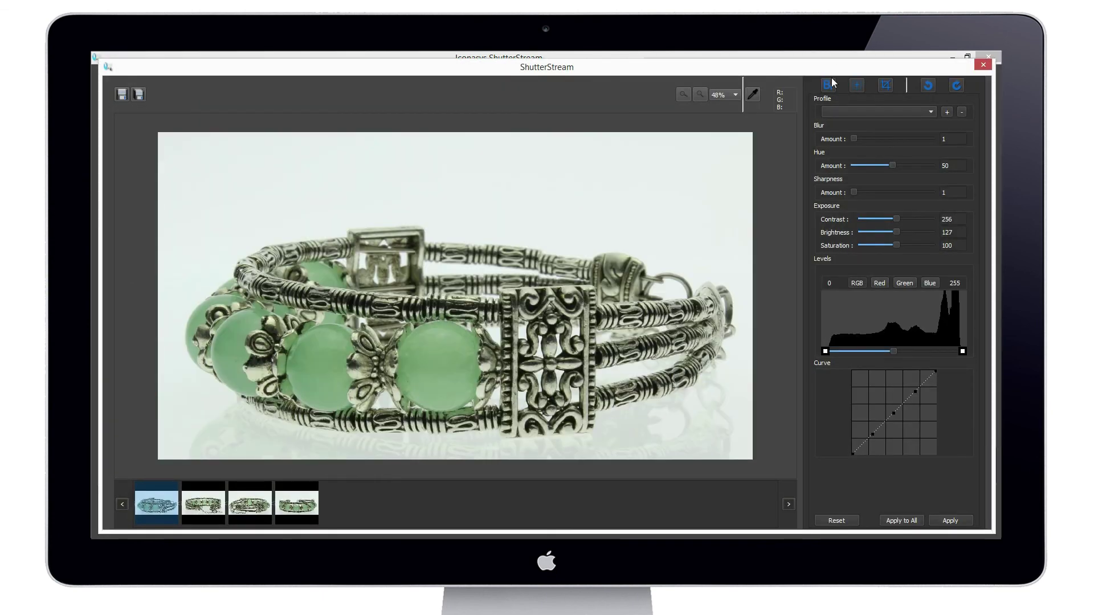
left_click(829, 86)
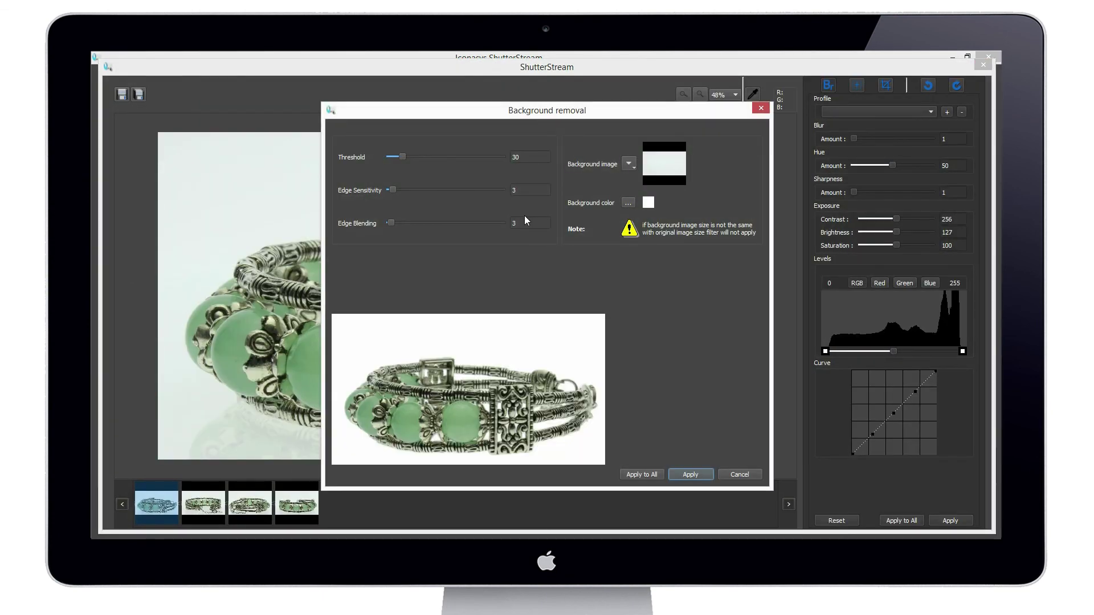
left_click_drag(402, 156, 380, 157)
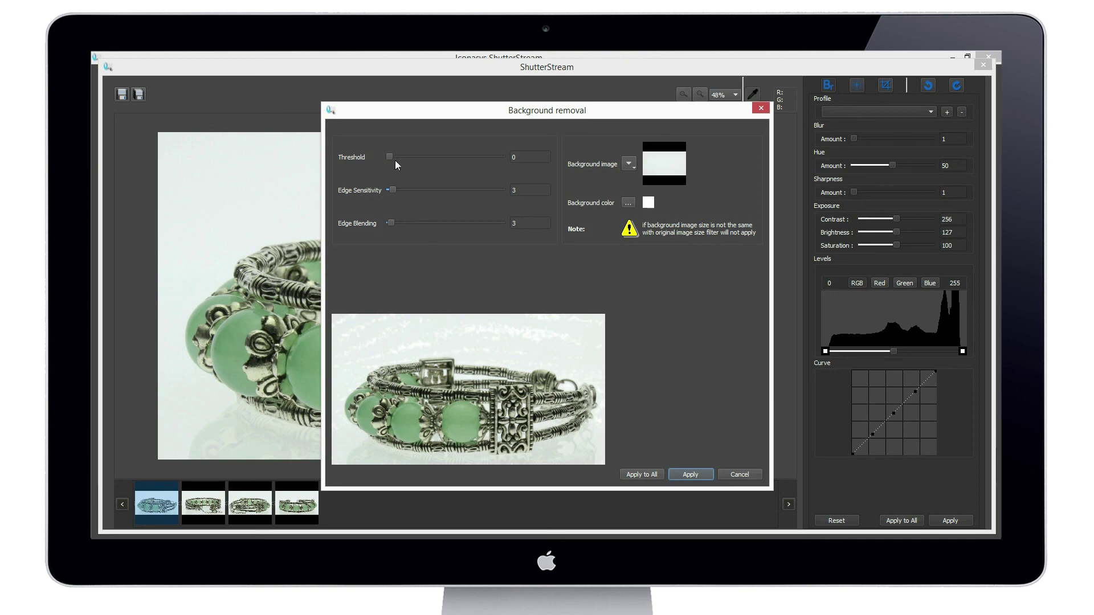
mouse_move(391, 155)
left_mouse_down()
mouse_move(406, 156)
mouse_move(383, 159)
mouse_move(457, 164)
mouse_move(430, 175)
mouse_move(409, 166)
left_mouse_up()
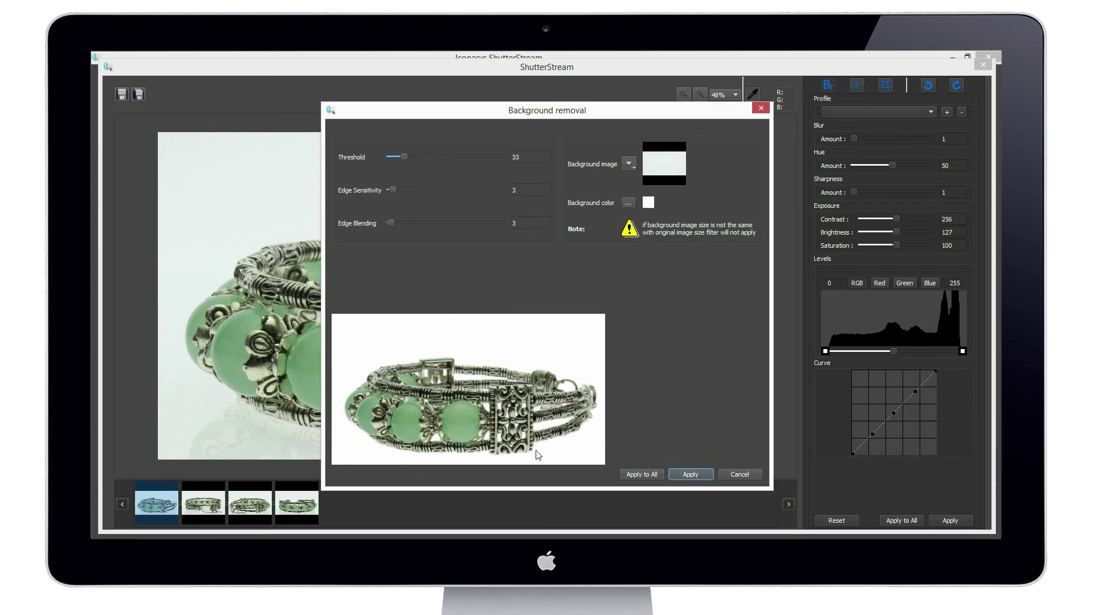
left_click(637, 475)
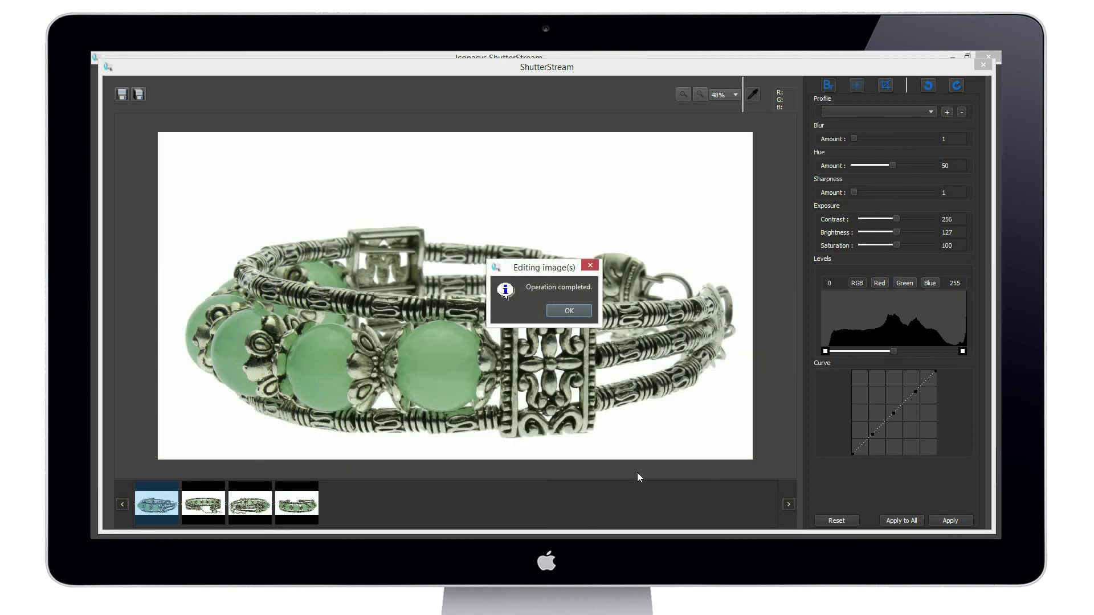
Inspect the white cut-out edges at 100% zoom, panning across the bracelet.
left_click(569, 310)
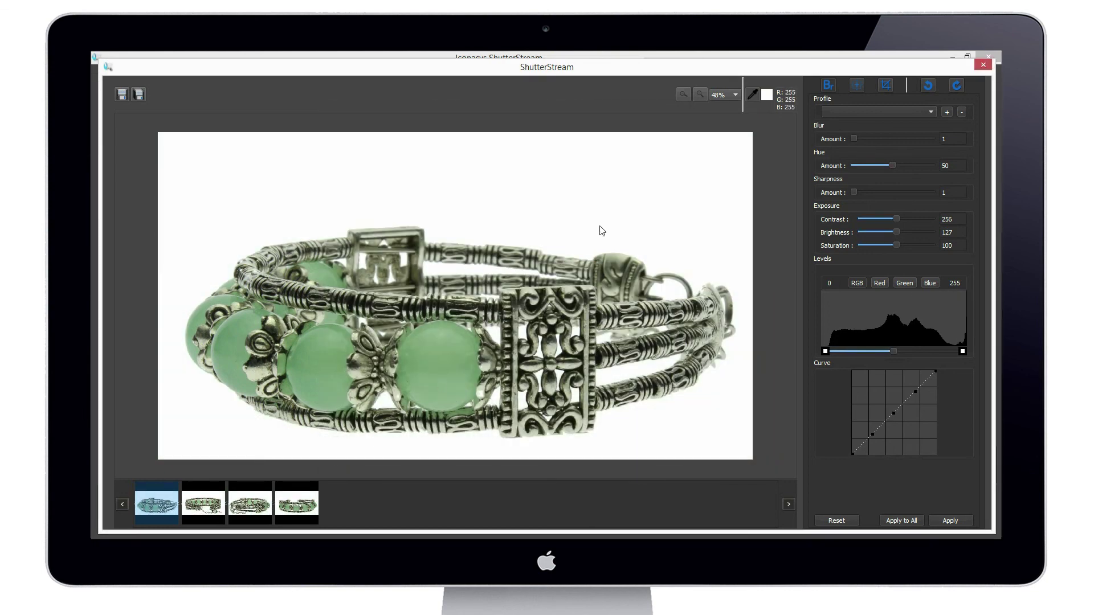
left_click(735, 96)
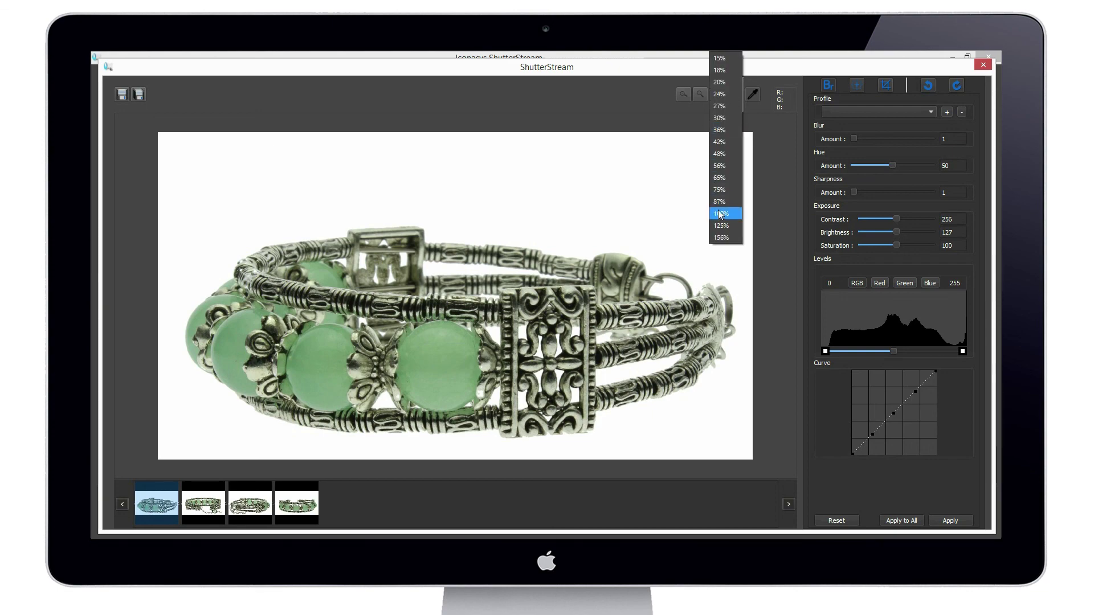
left_click(723, 214)
scroll(494, 314, "down", 3)
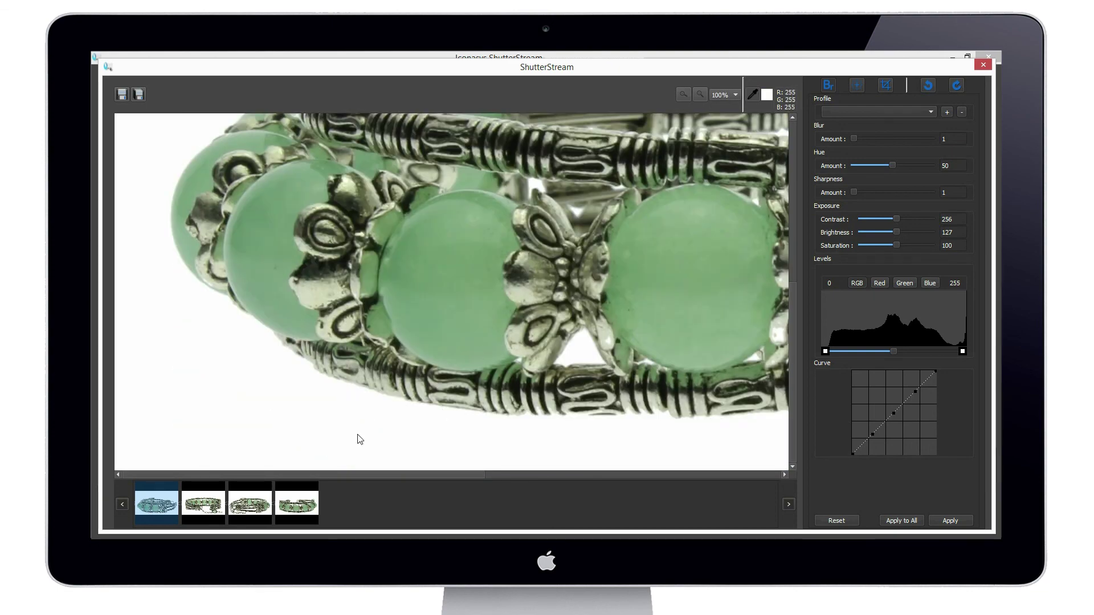
left_click_drag(343, 477, 528, 476)
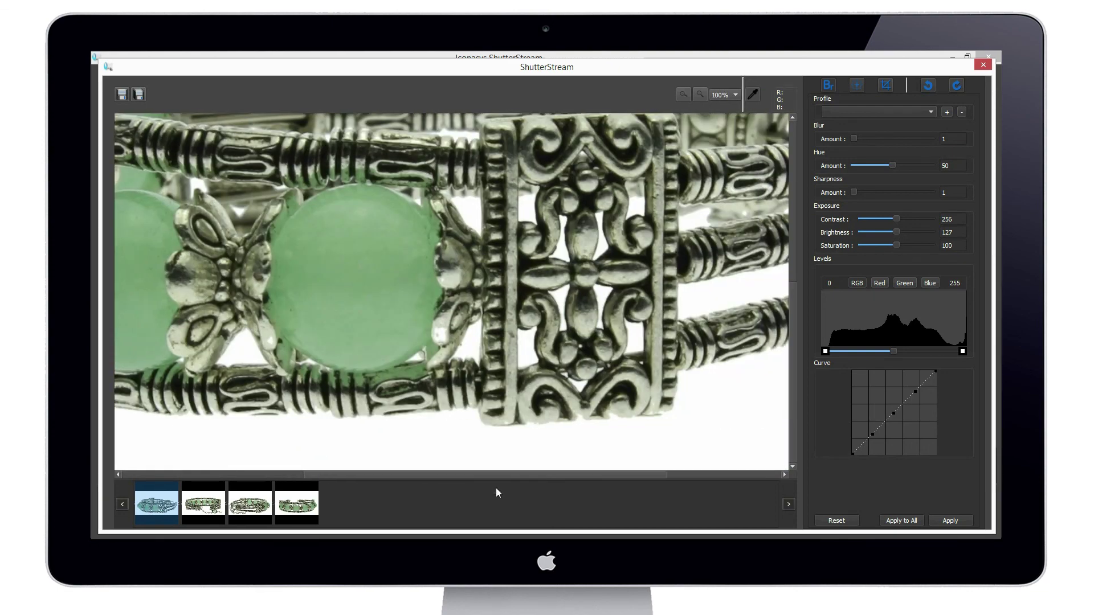
Step through the second, third and fourth bracelet photos.
left_click(209, 508)
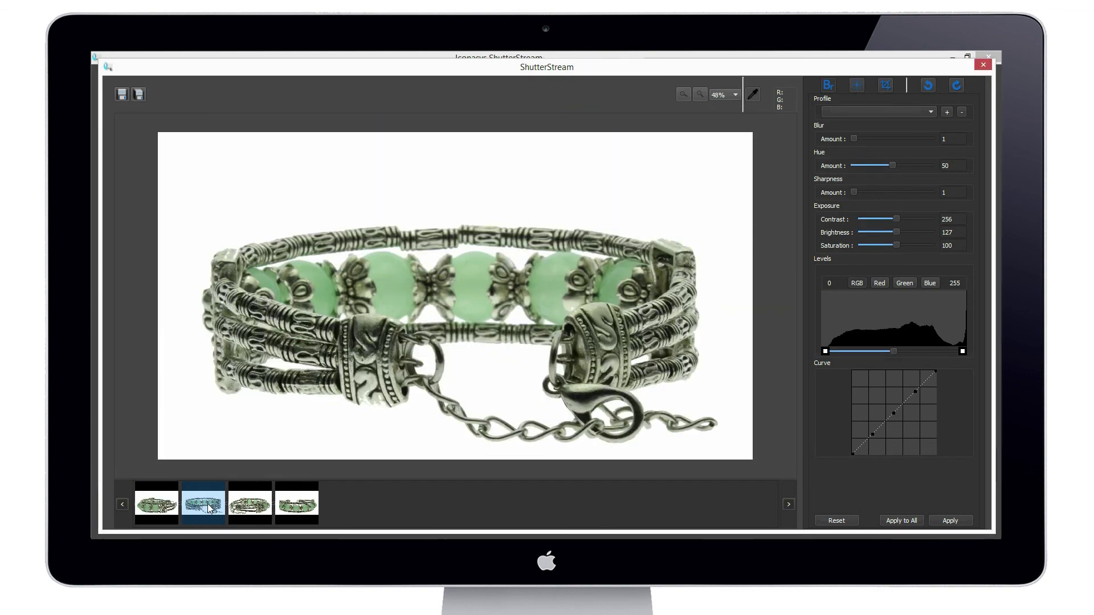
left_click(249, 507)
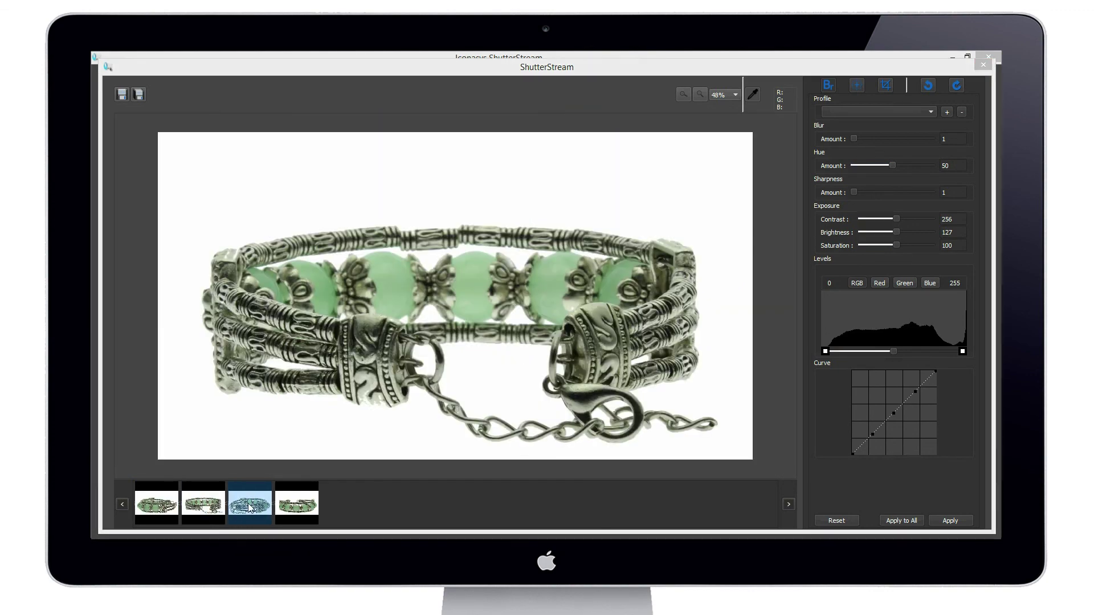
left_click(292, 509)
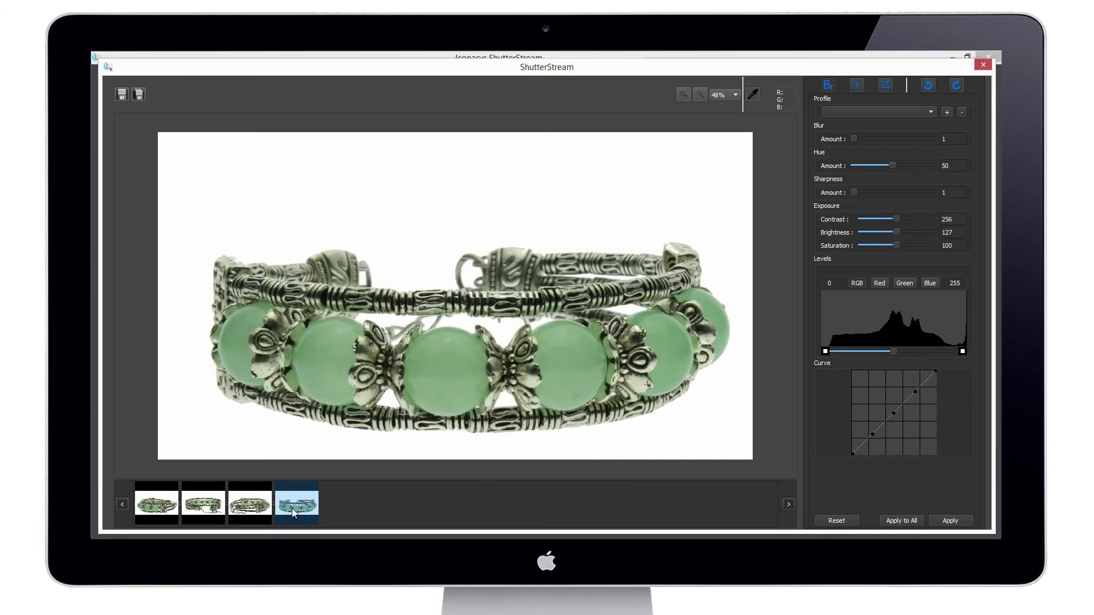
Batch-save the photos to the desktop as Product-Name, resized to 1000 pixels wide.
left_click(139, 94)
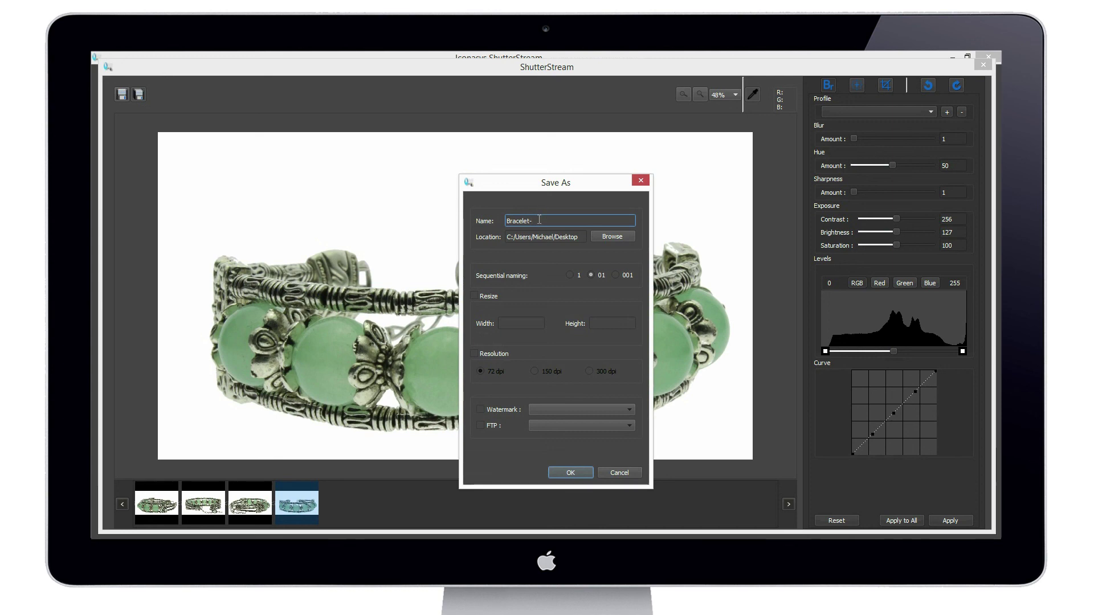
left_click_drag(539, 220, 416, 221)
type("Product-Name")
left_click(478, 297)
left_click(509, 322)
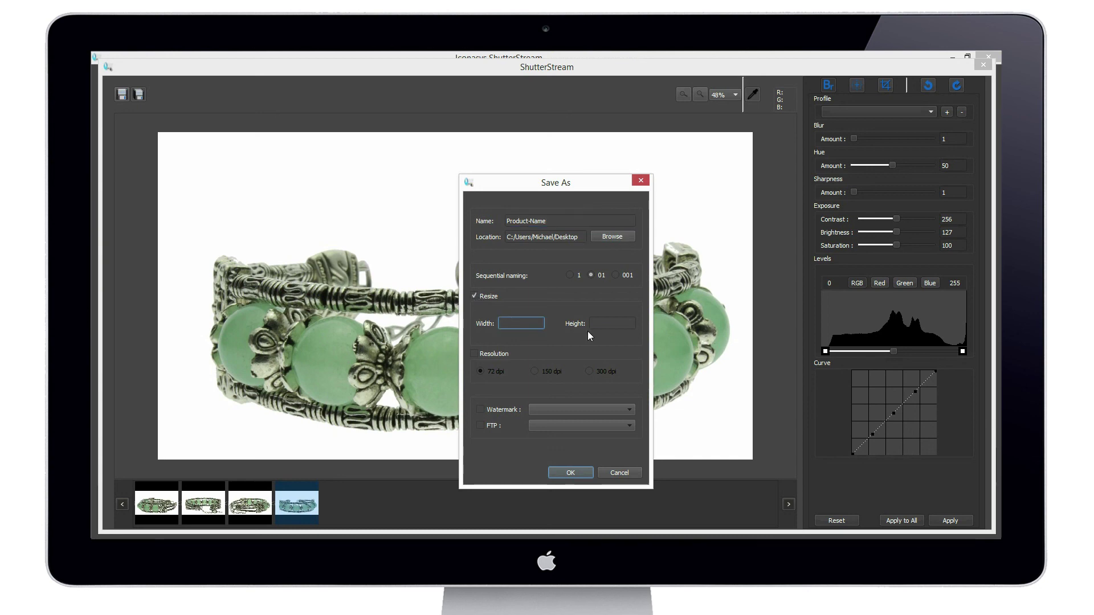
mouse_move(590, 337)
type("000")
left_click(570, 473)
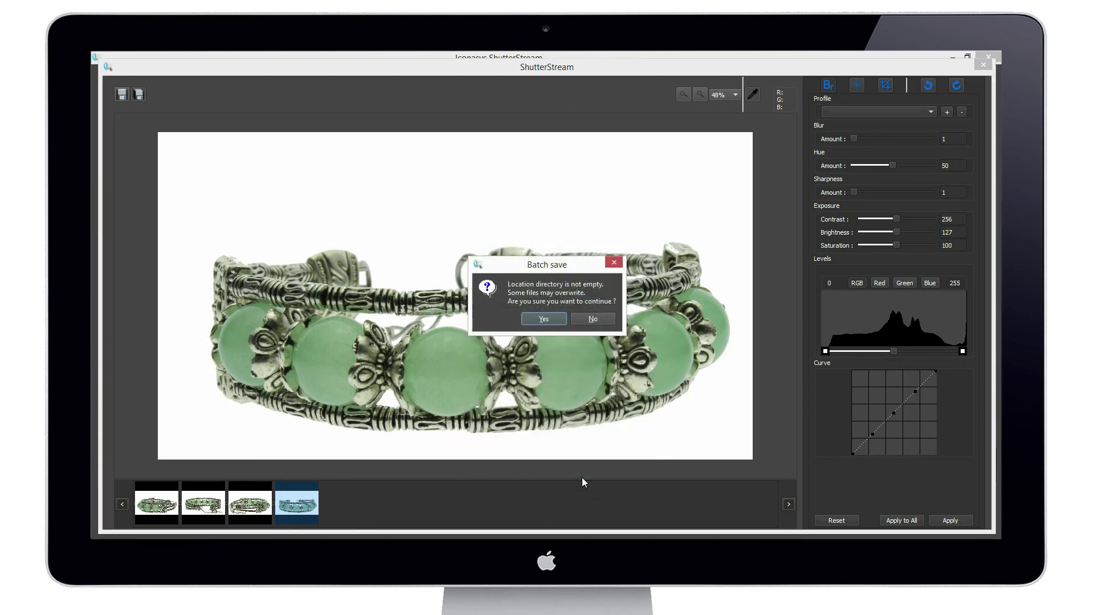
left_click(543, 319)
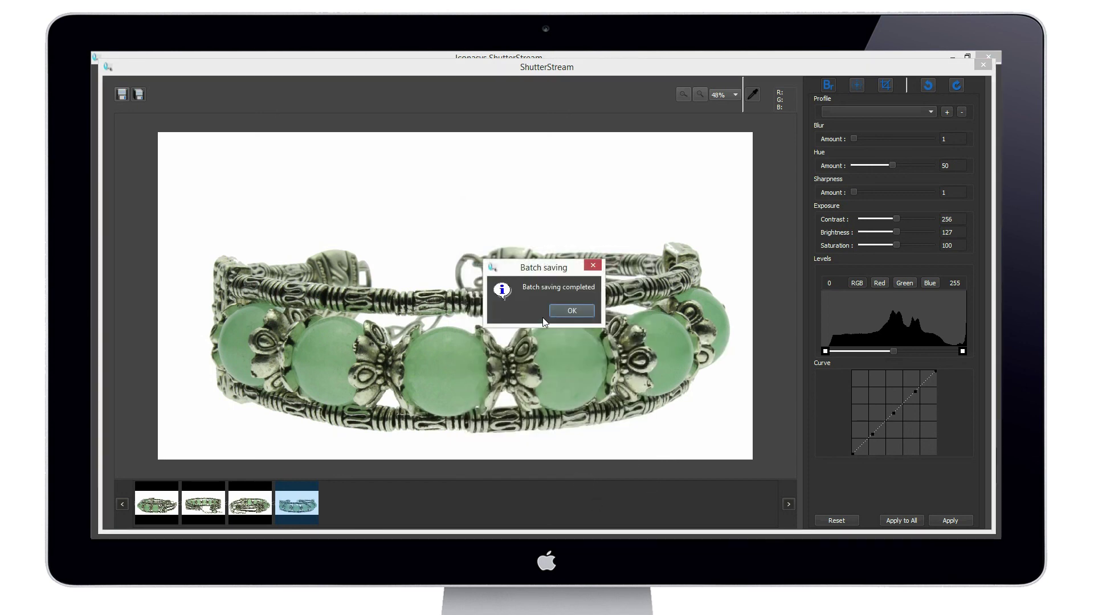
left_click(570, 311)
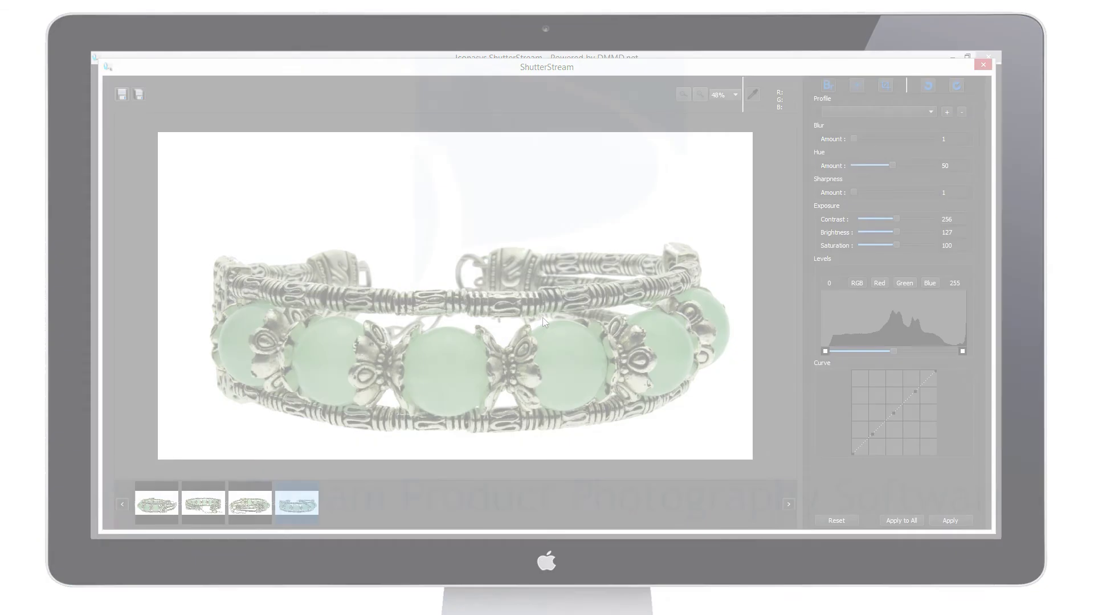